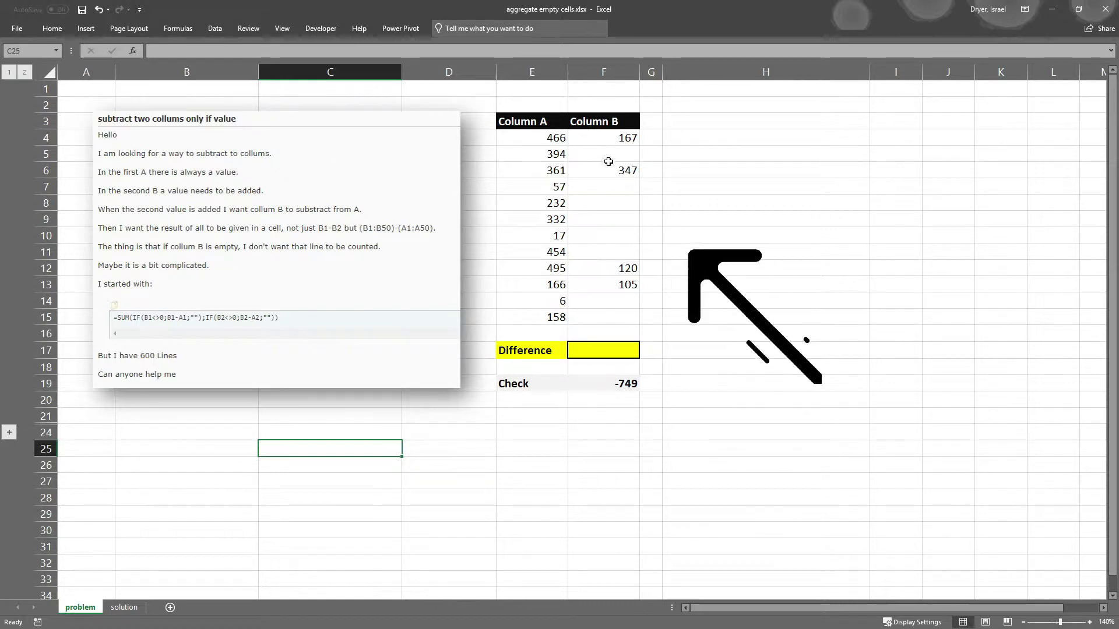
Expand the grouped rows 22–23 to reveal the Blank and Not Blank labels.
left_click_drag(538, 120, 539, 317)
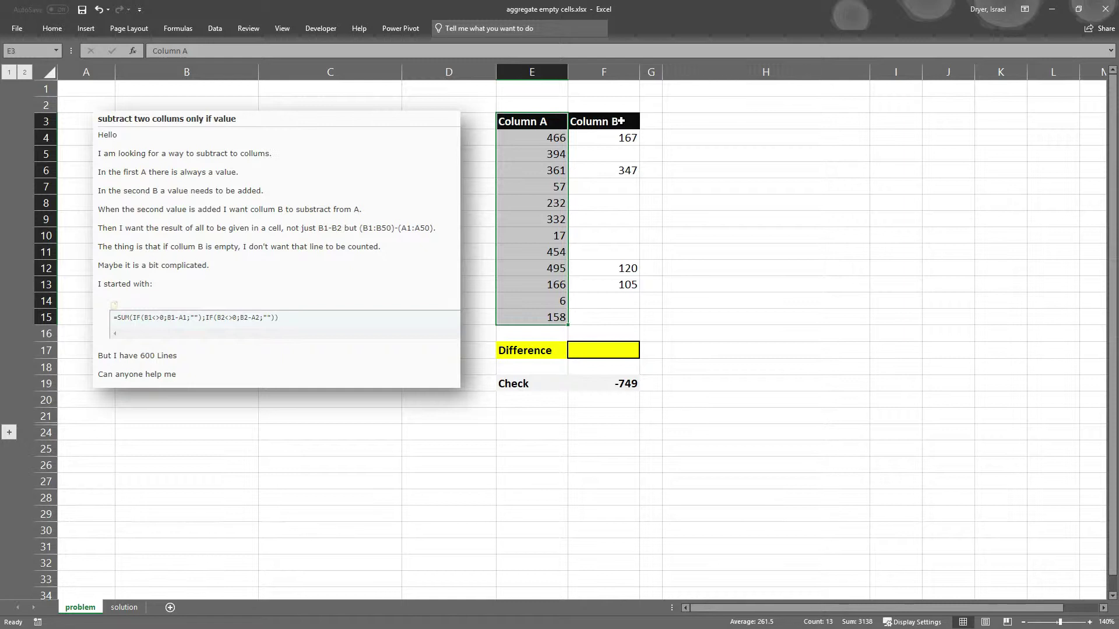
left_click(601, 353)
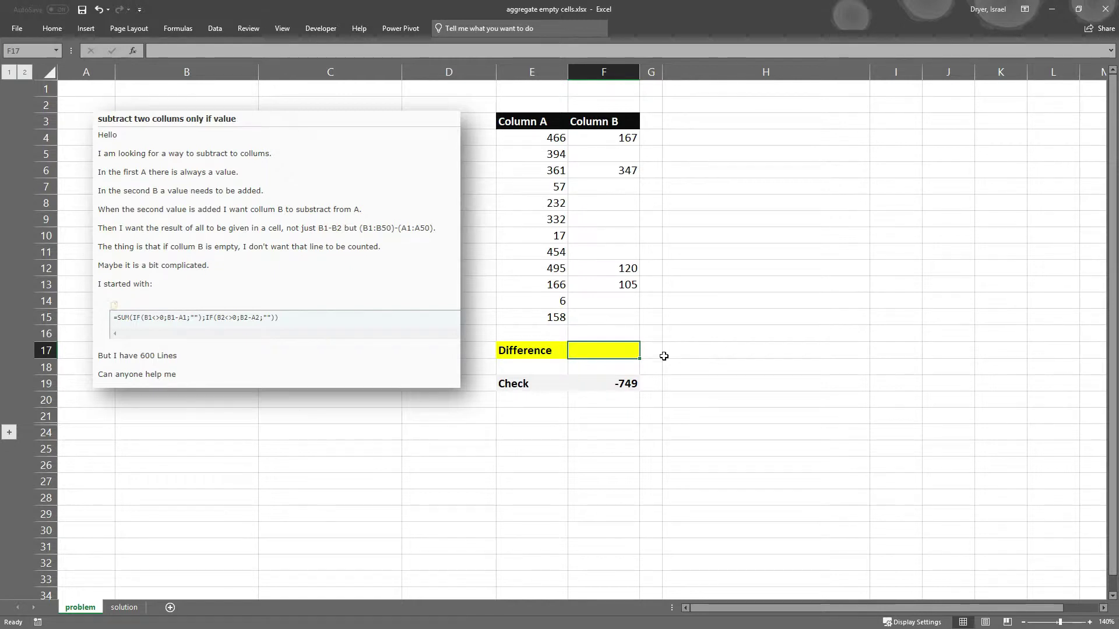
left_click(9, 433)
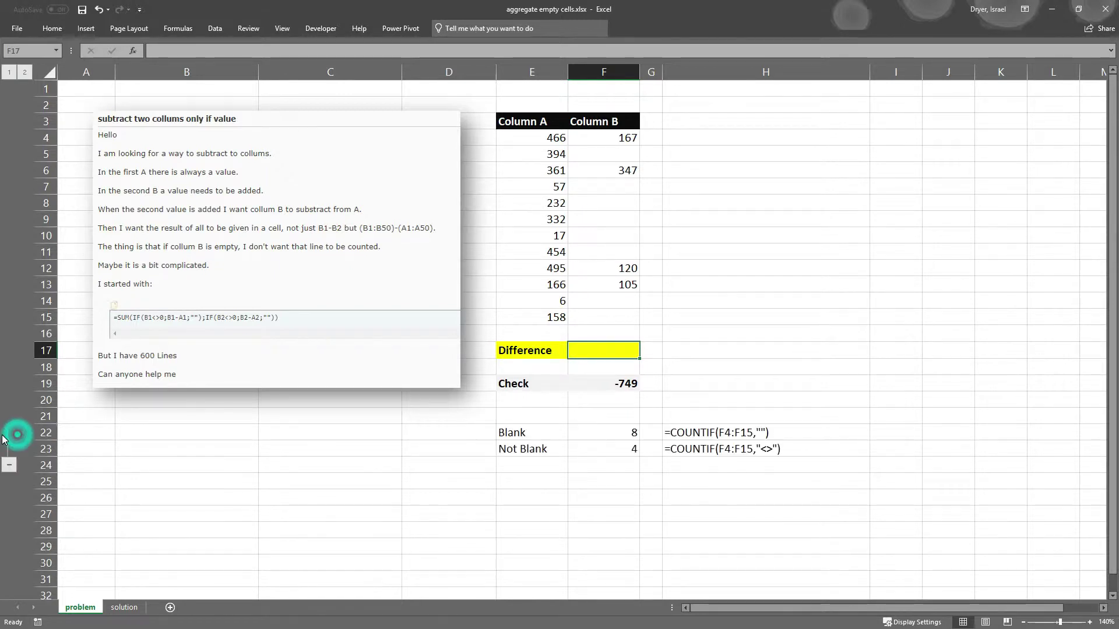
left_click(536, 481)
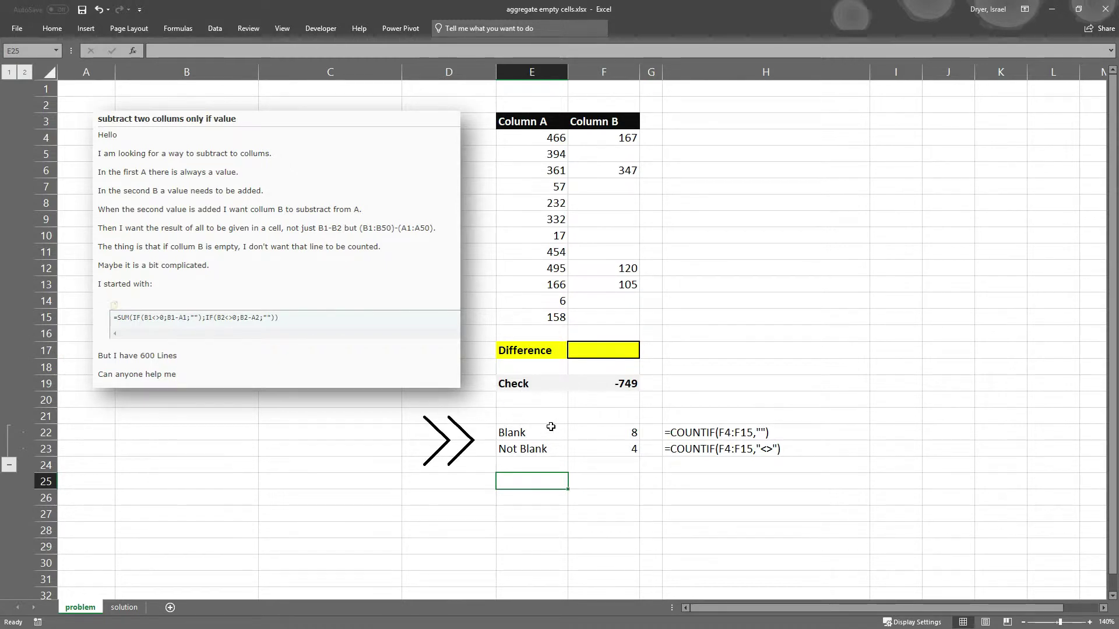
mouse_move(550, 428)
left_mouse_down()
mouse_move(548, 446)
mouse_move(596, 436)
left_mouse_up()
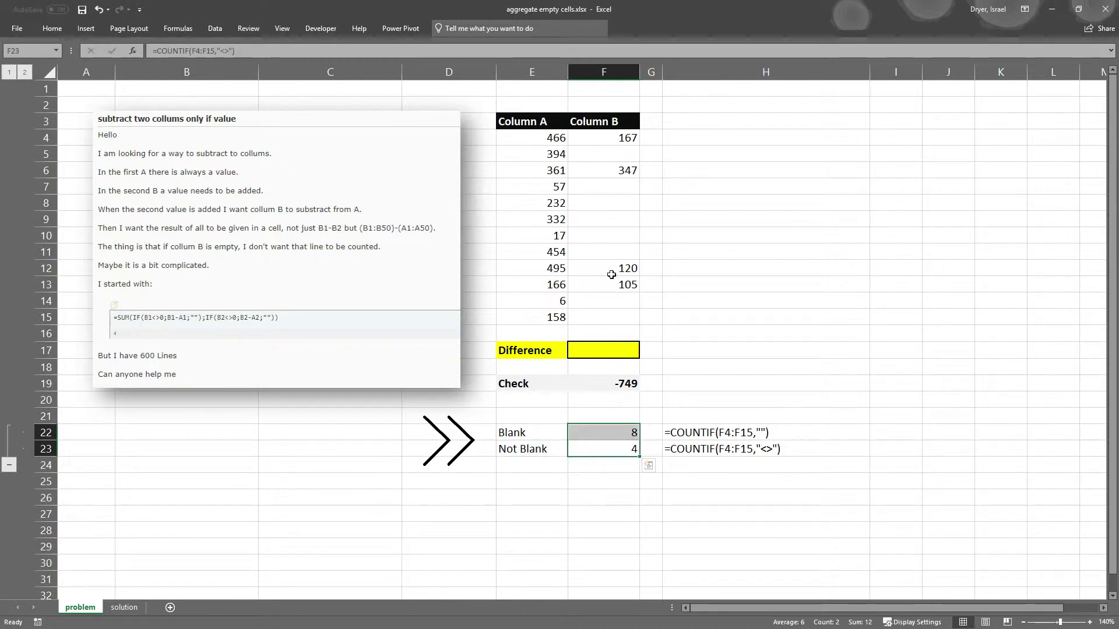
Re-confirm F22's =COUNTIF(F4:F15,"") formula, which counts 8 blank cells in Column B.
left_click(609, 140)
left_click_drag(609, 140, 605, 309)
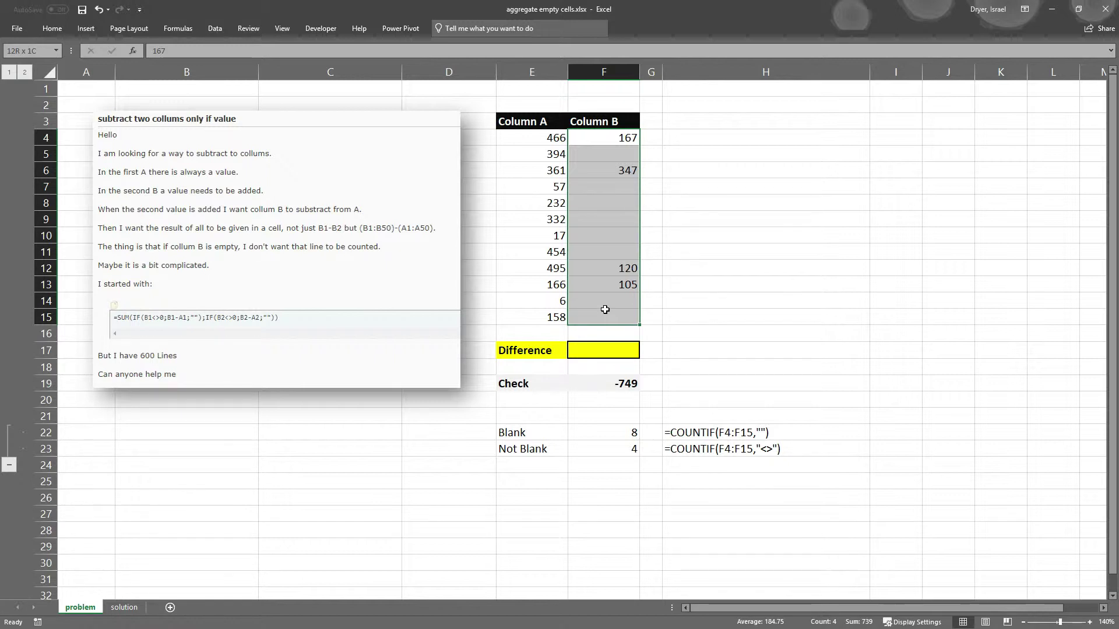
left_click(679, 432)
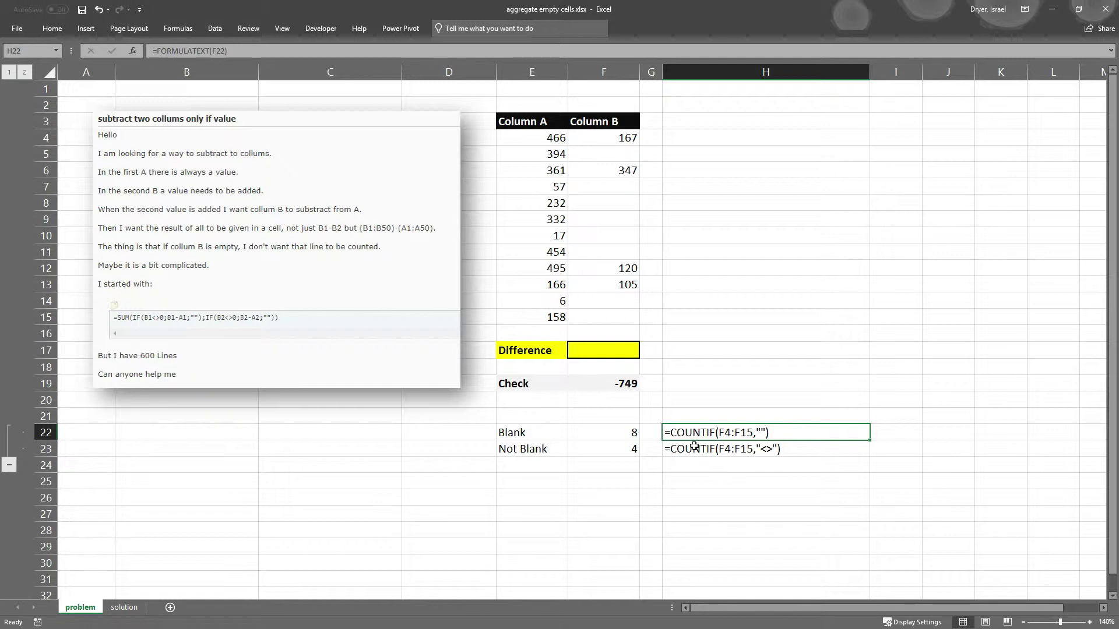
left_click(615, 434)
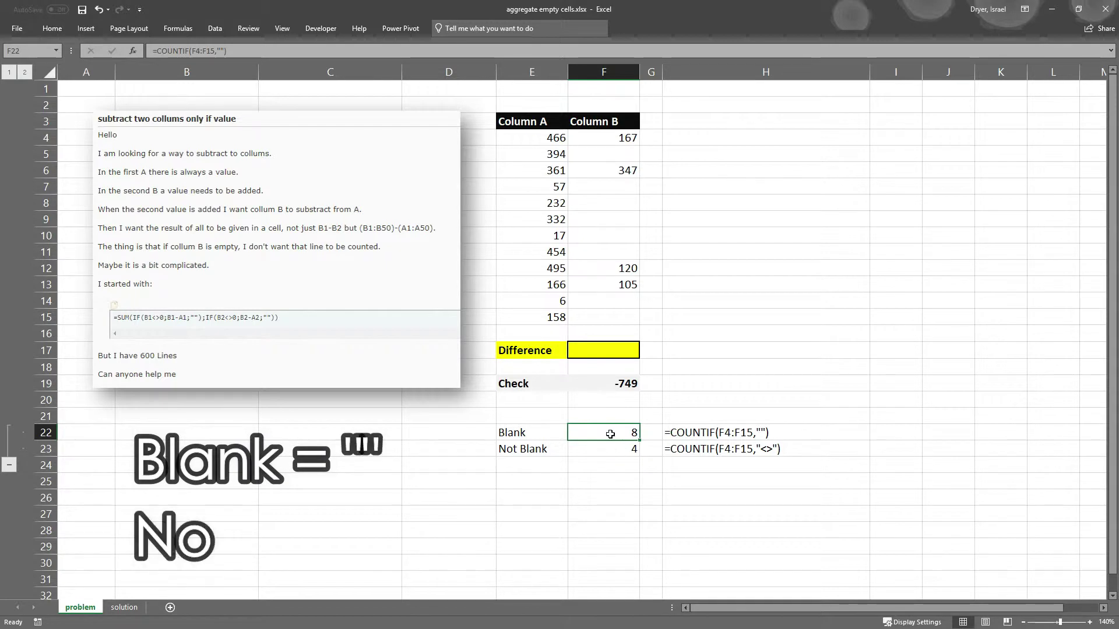
left_click(222, 51)
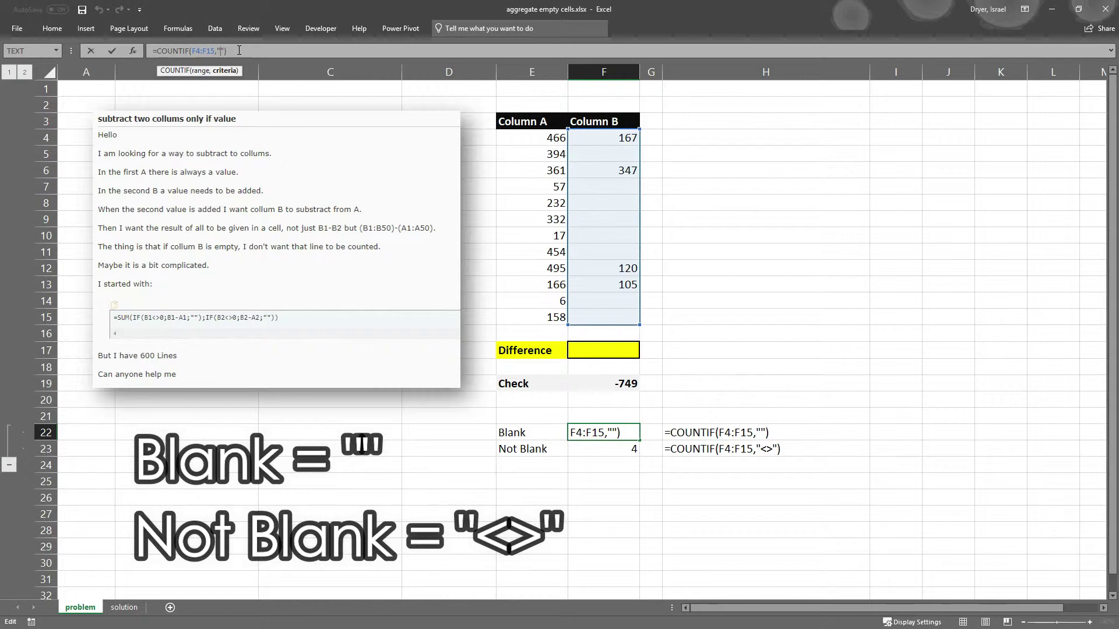
key("Return")
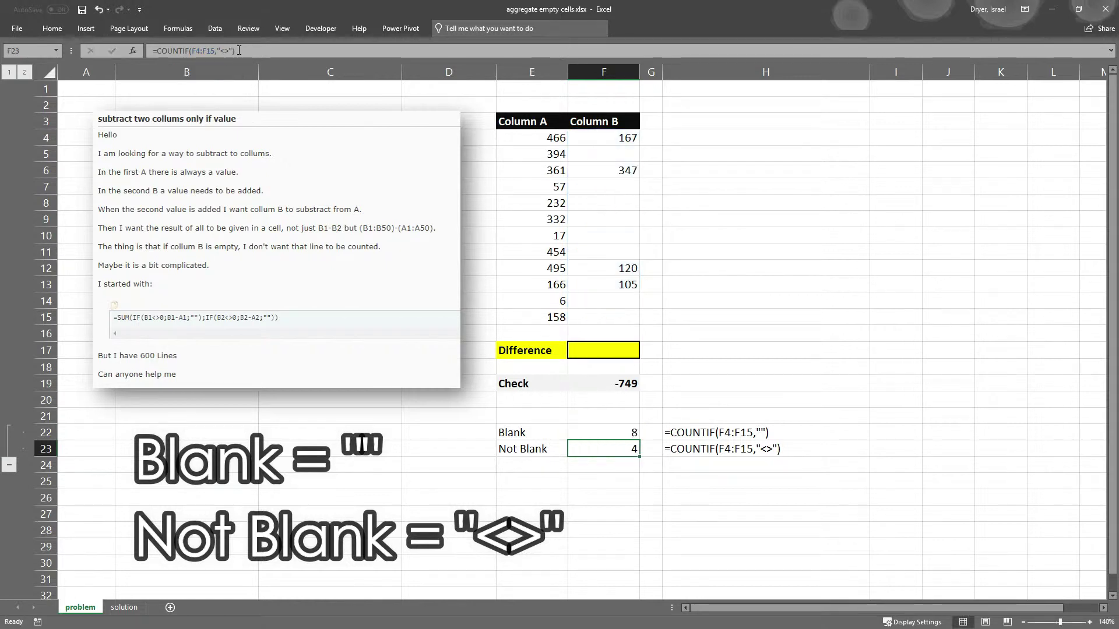
Re-confirm F23's =COUNTIF(F4:F15,"<>") formula, which counts 4 filled cells in Column B.
left_click(612, 153)
left_click_drag(617, 188, 615, 255)
left_click_drag(605, 301, 605, 310)
left_click(530, 451)
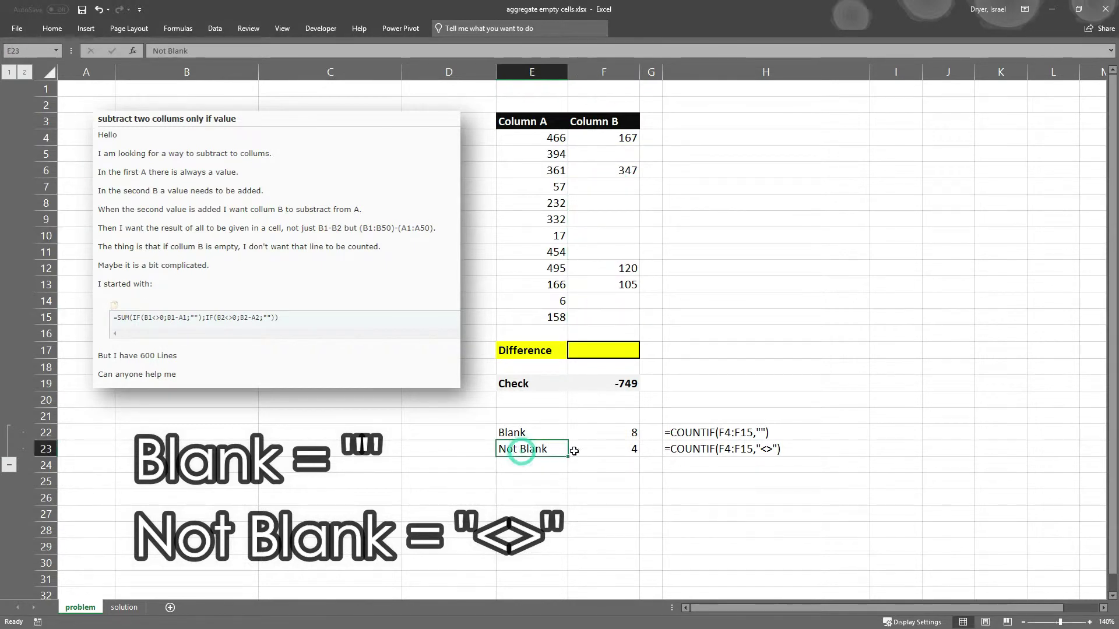
left_click(597, 446)
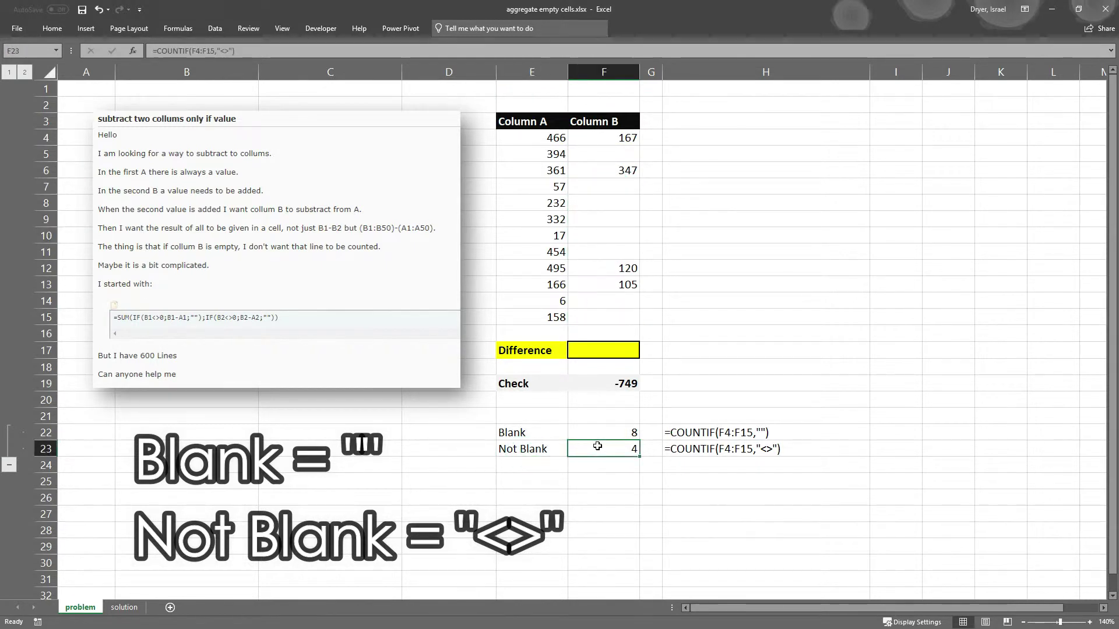
double_click(221, 51)
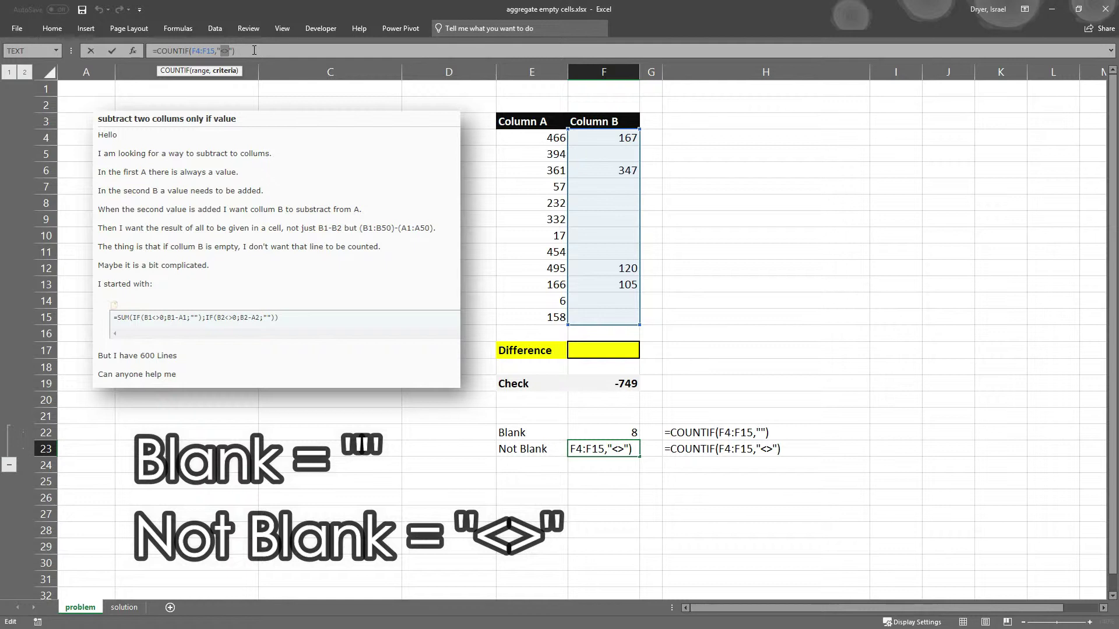
key("ctrl+Return")
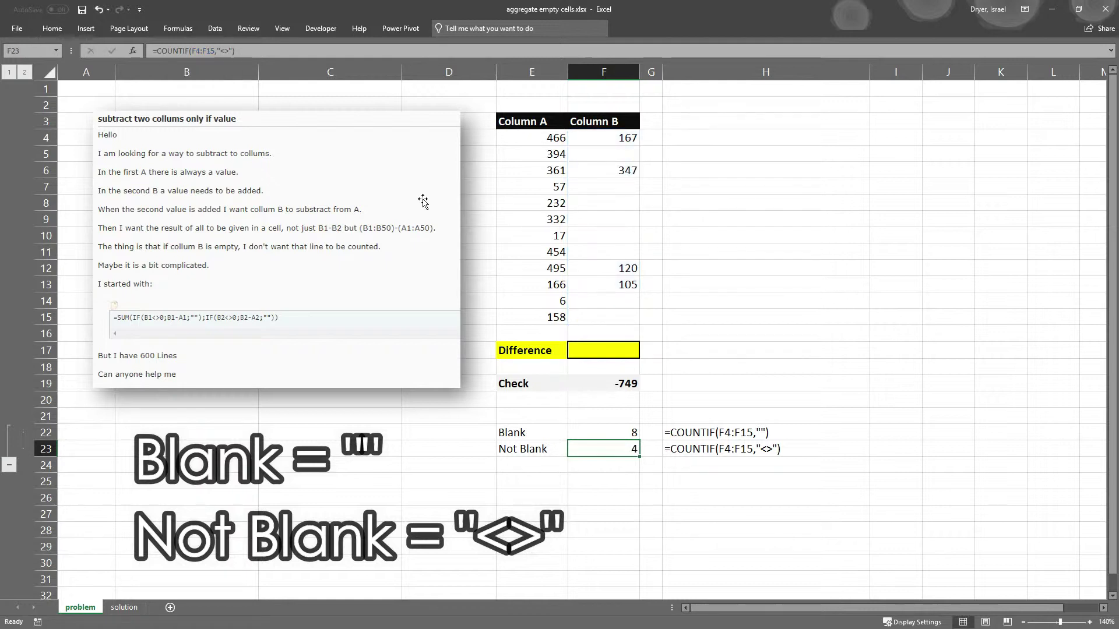
left_click(607, 188)
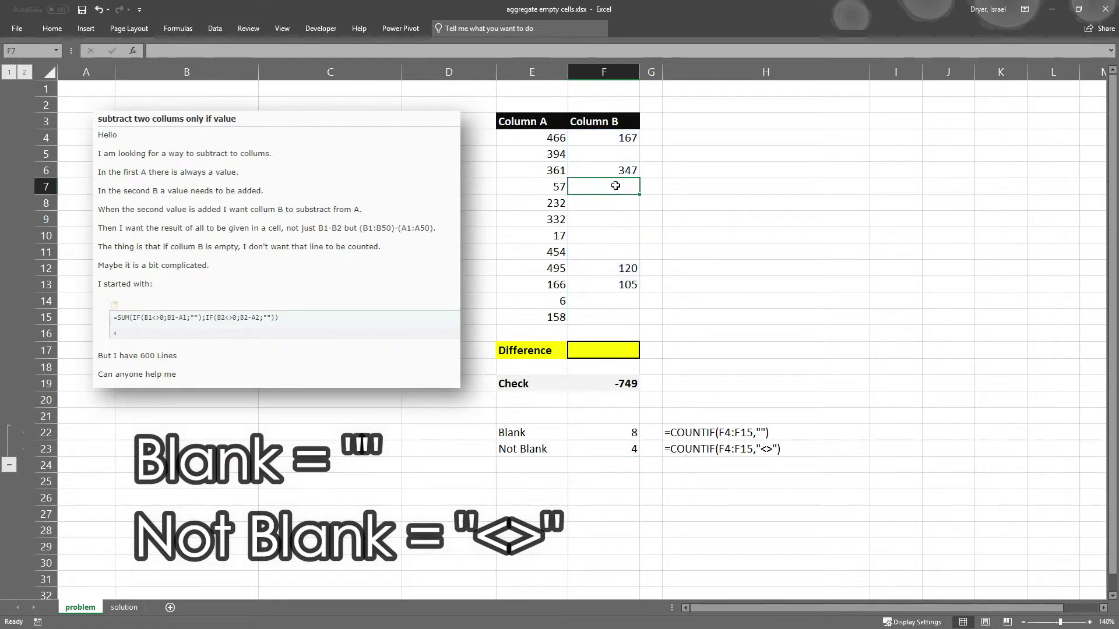
type("0")
key("Return")
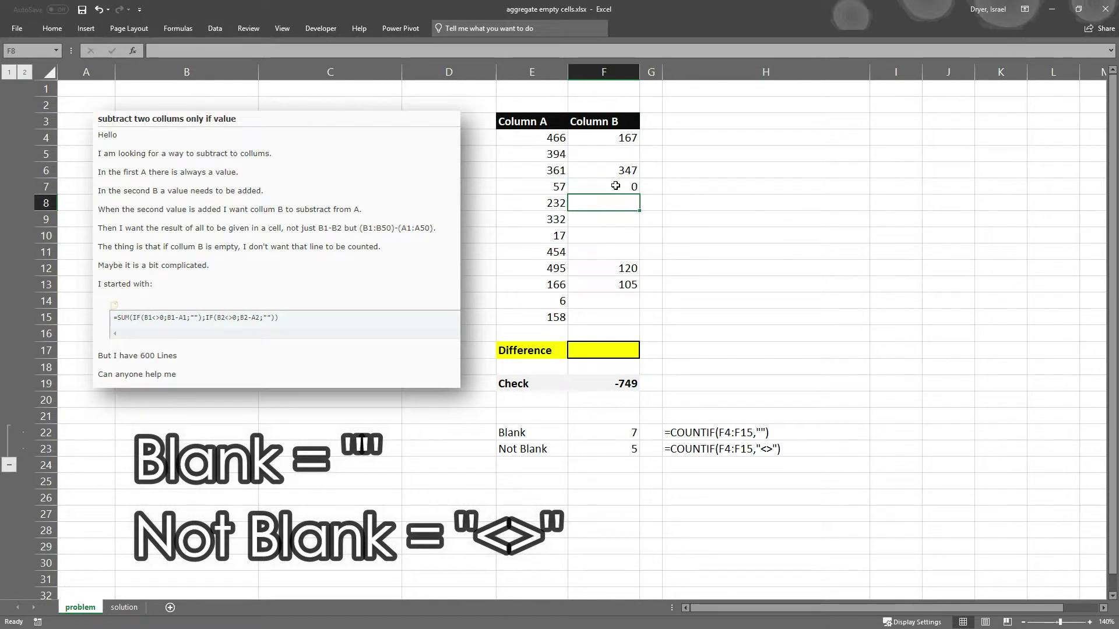
left_click(615, 186)
key("Delete")
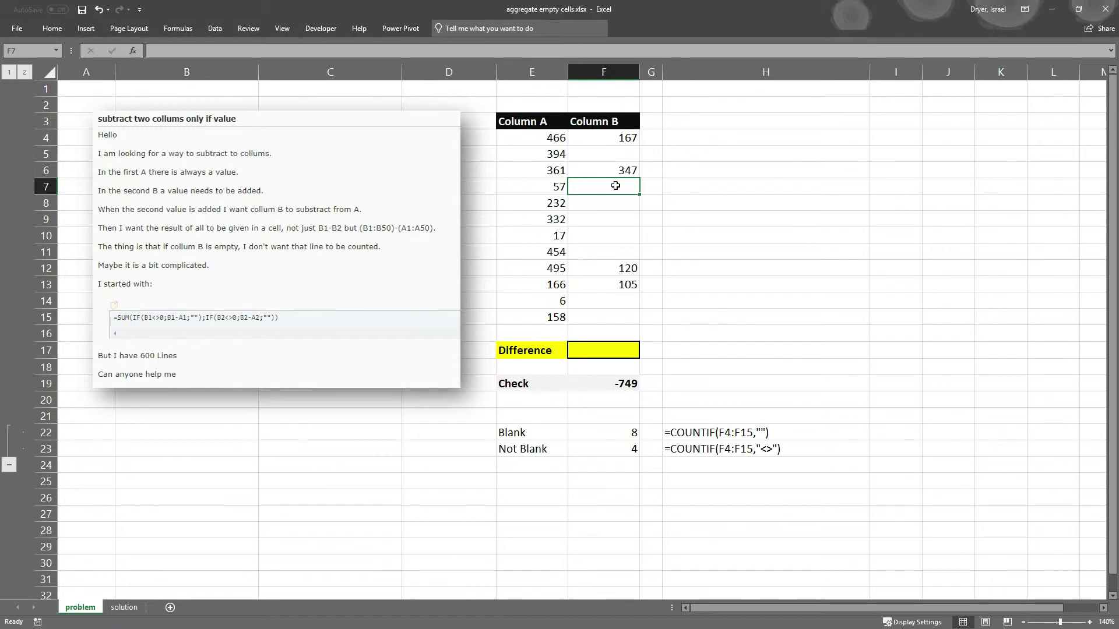
Cancel a stray formula in F7, then start =SUMIF in F17 with test range F4:F15.
type("=")
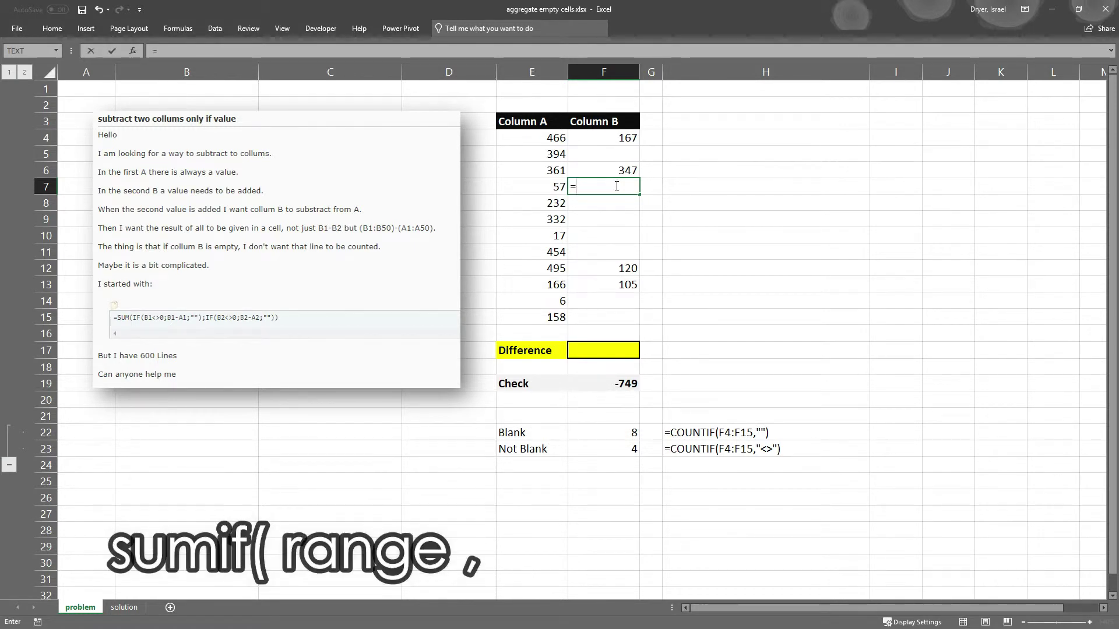
type("sumi")
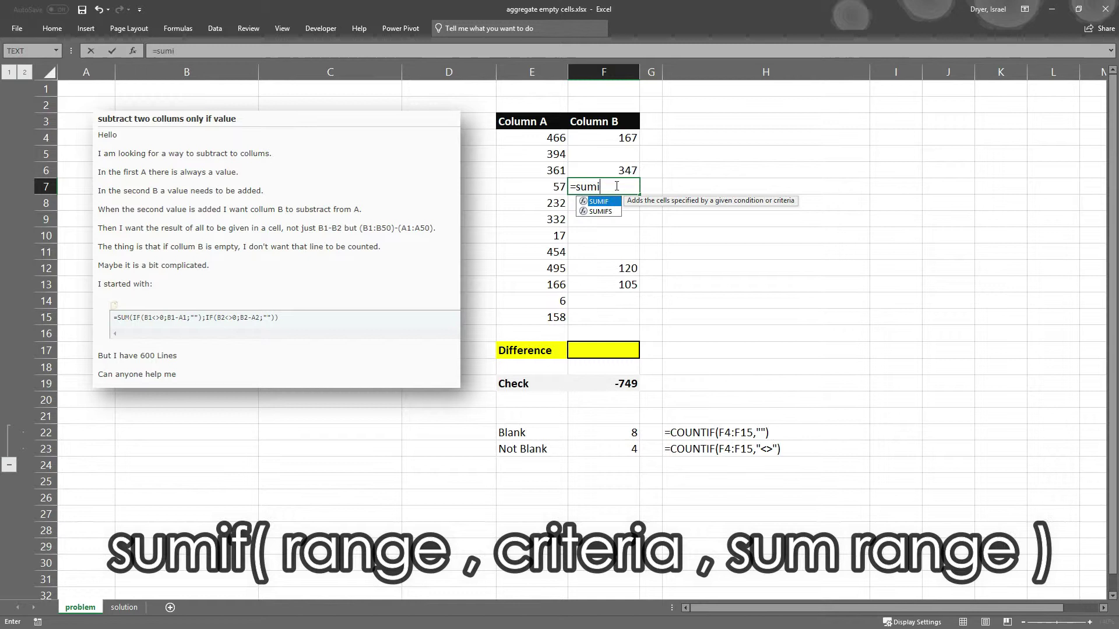
key("Tab")
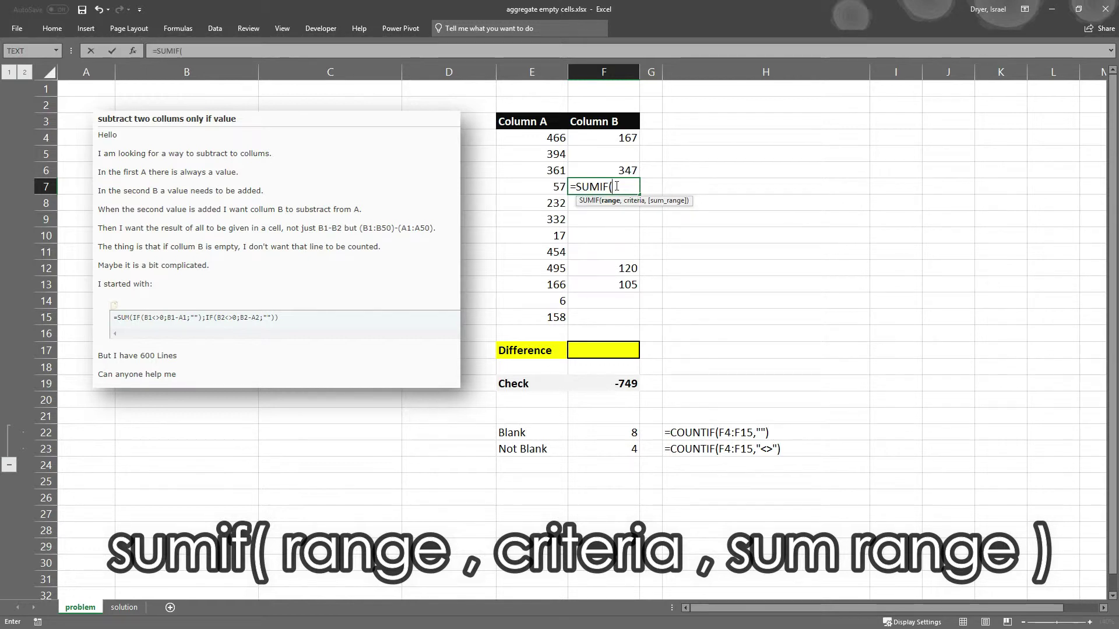
key("Escape")
left_click(615, 351)
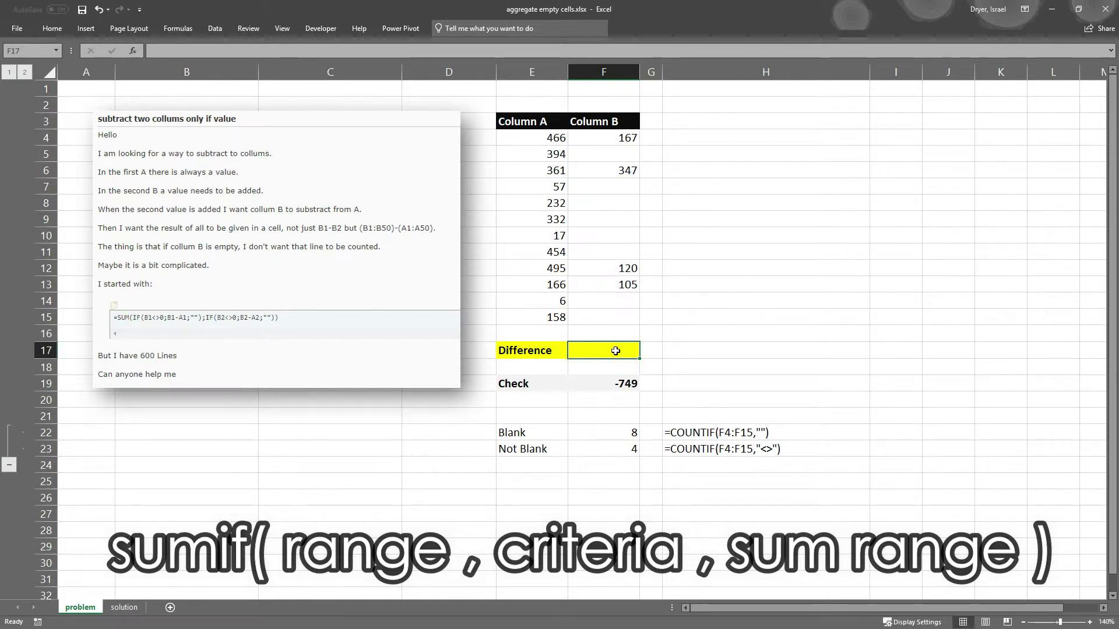
type("=sumi")
key("Tab")
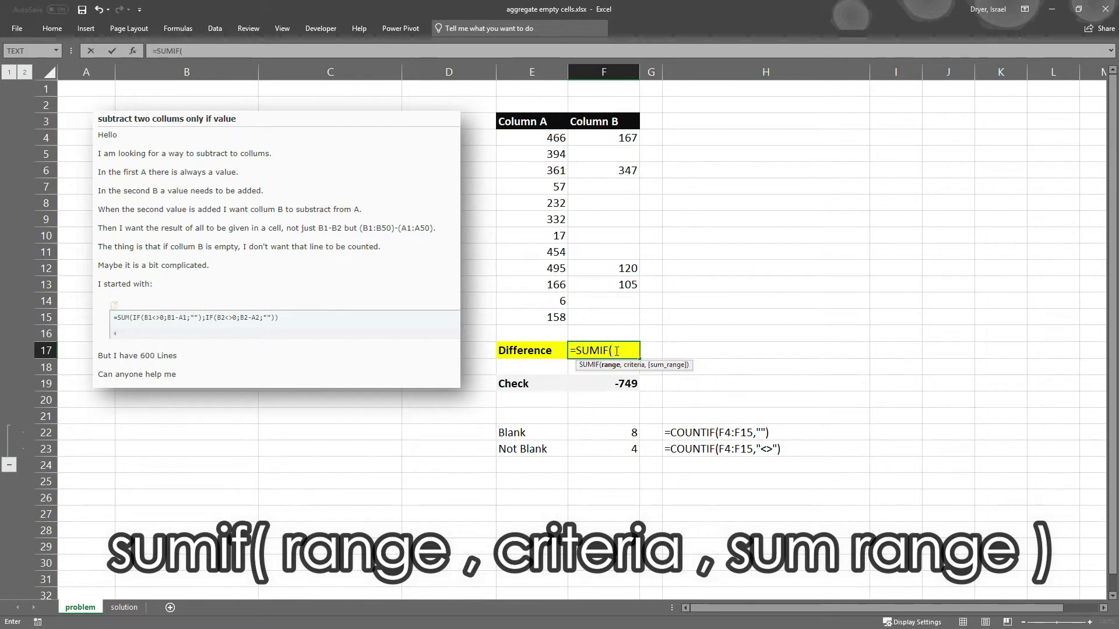
key("Up")
key("Up")
key("Up")
key("Down")
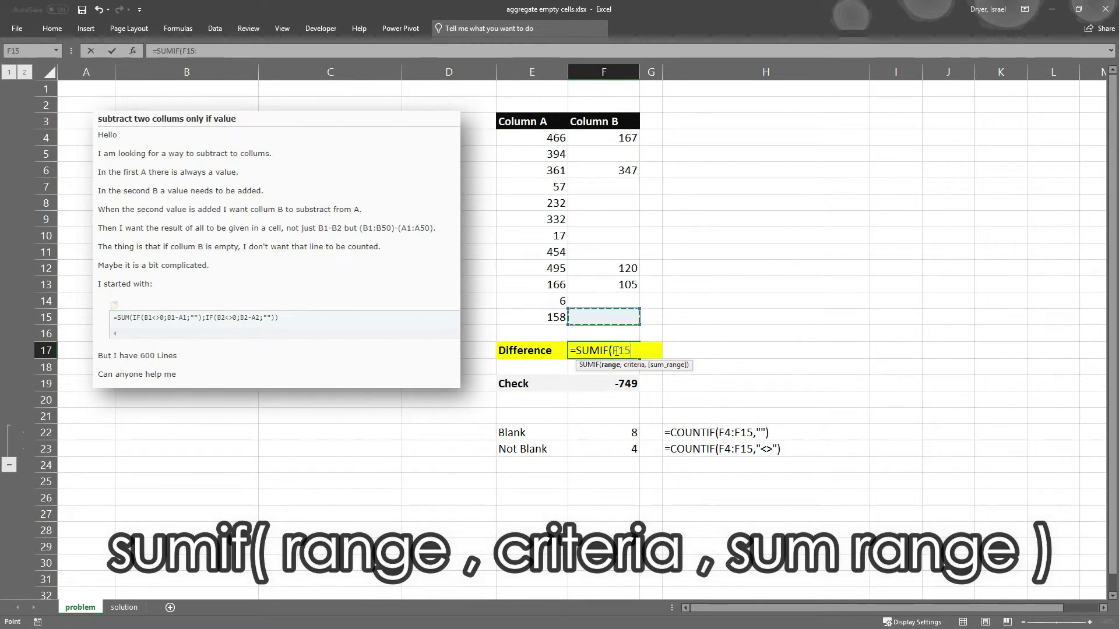
key("shift+Up")
key("shift+Up")
key("shift+Up")
key("shift+Up")
key("shift+Up")
key("shift+Up")
key("shift+Up")
key("shift+Up")
key("shift+Up")
key("shift+Up")
key("shift+Up")
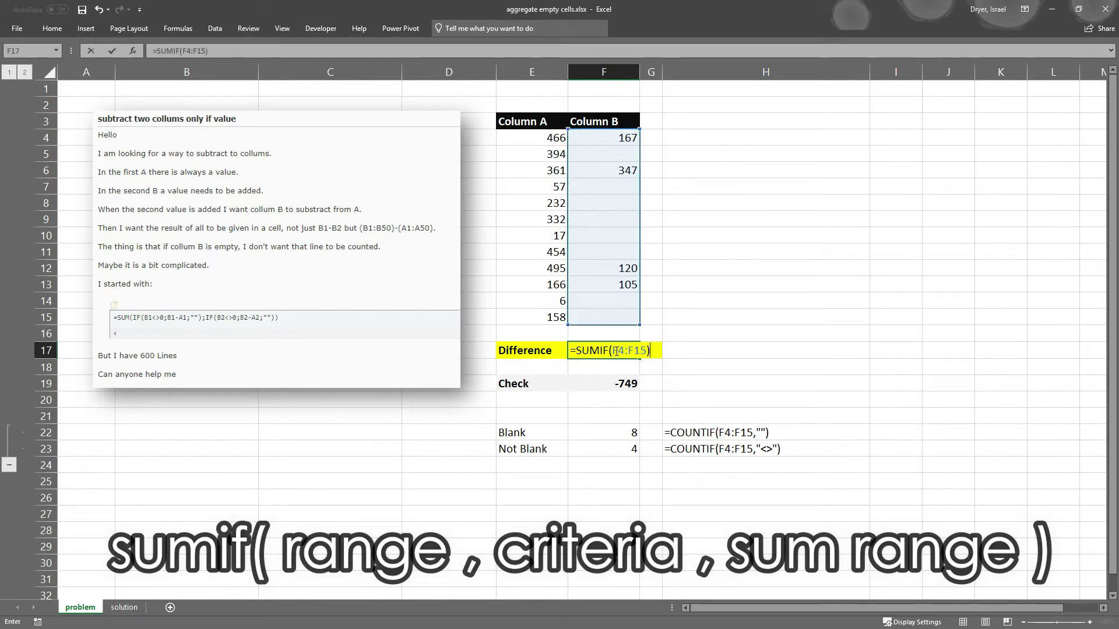
key("F2")
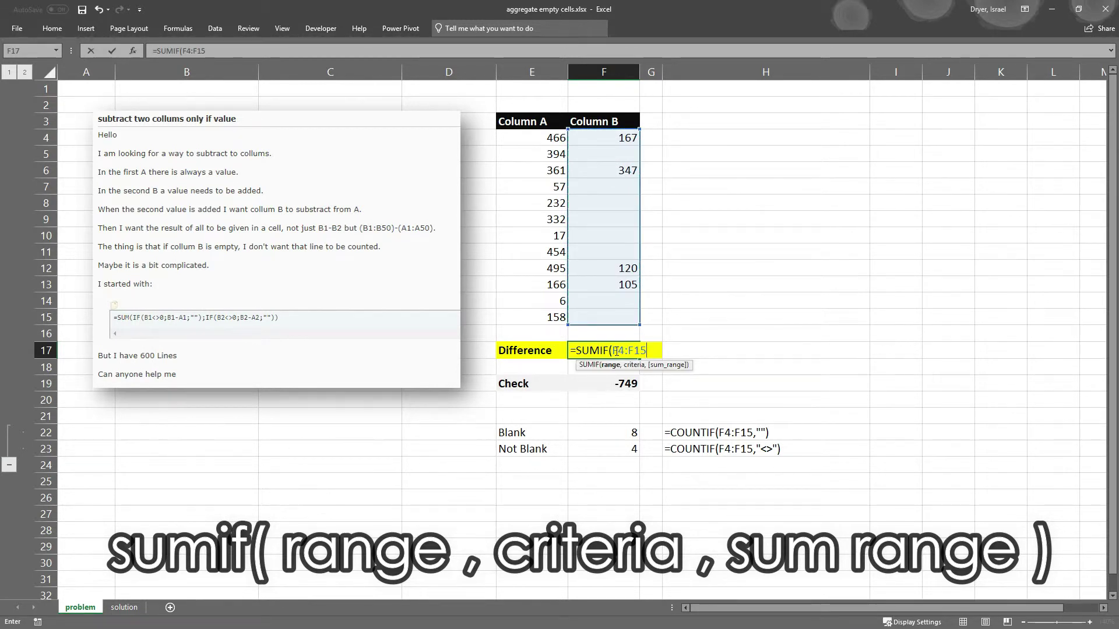
Complete =SUMIF(F4:F15,"<>",E4:E15) in F17 with sum range E4:E15, returning 1488.
type(",\"<>\",")
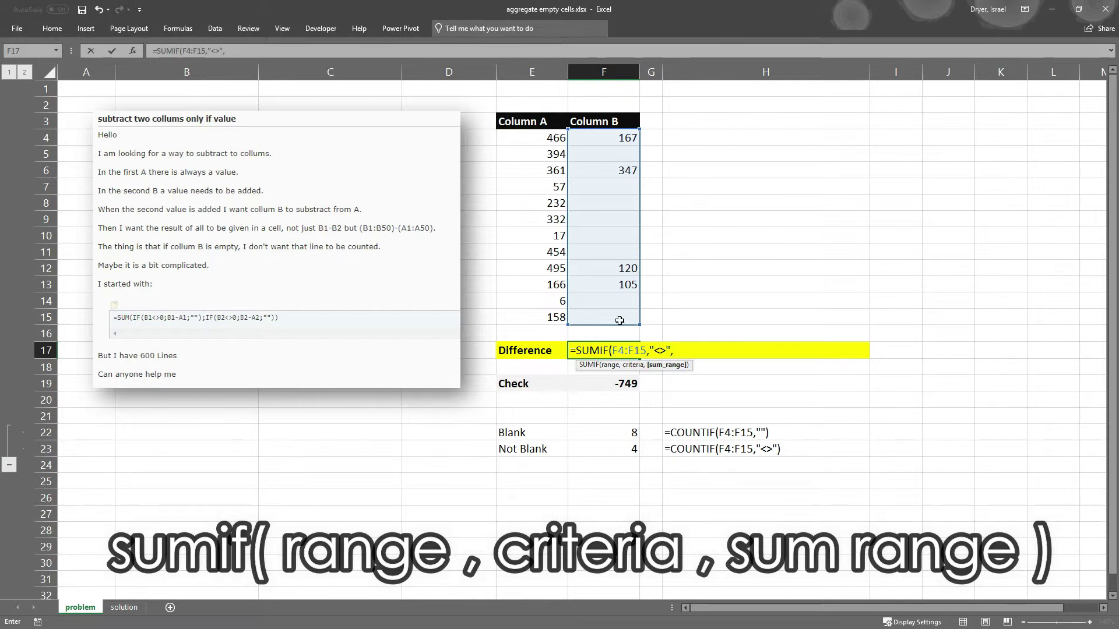
left_click(542, 138)
left_click_drag(542, 138, 538, 317)
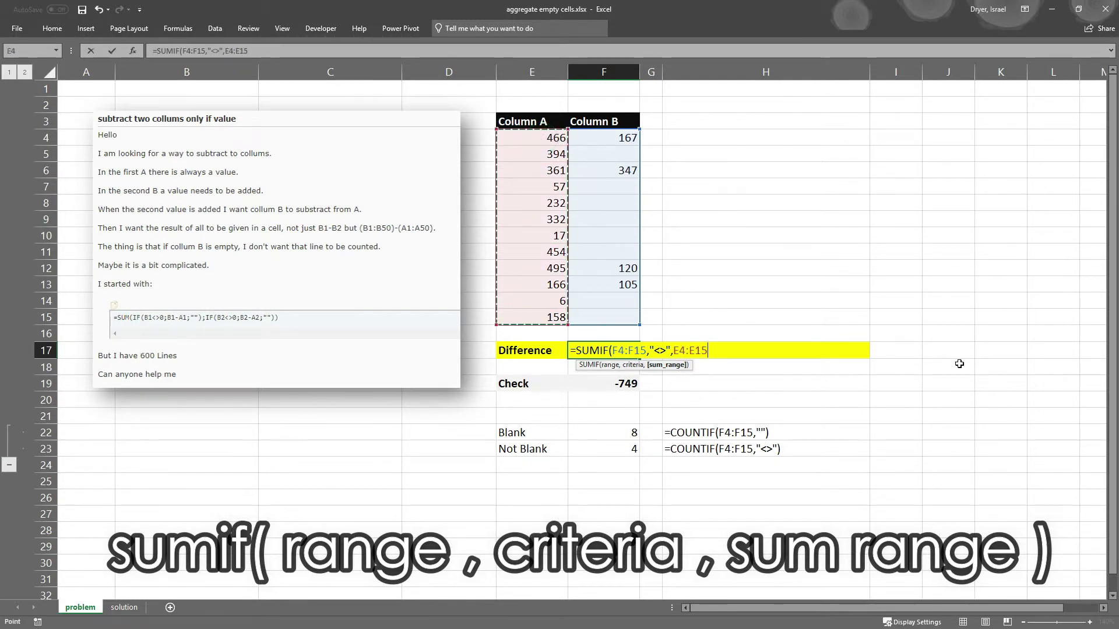
type(")")
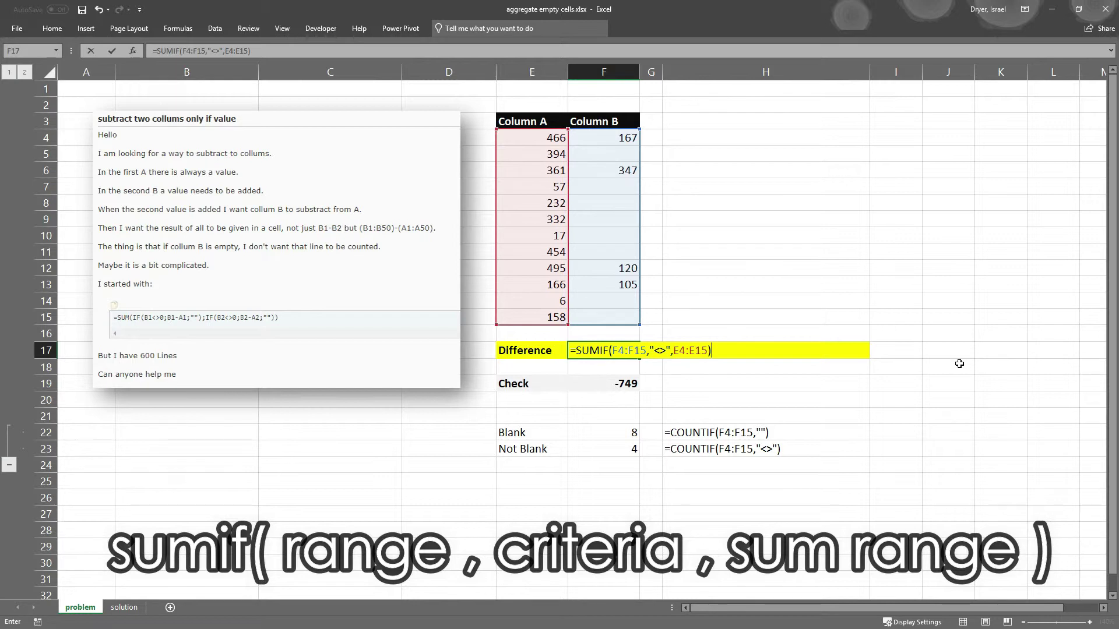
key("Return")
key("Up")
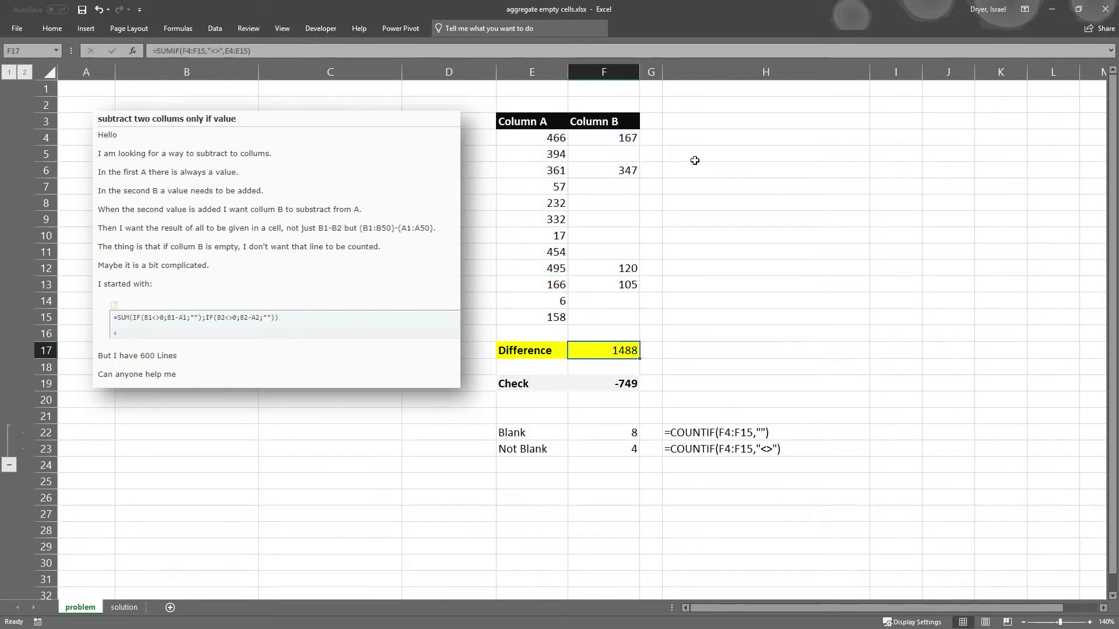
left_click(560, 142)
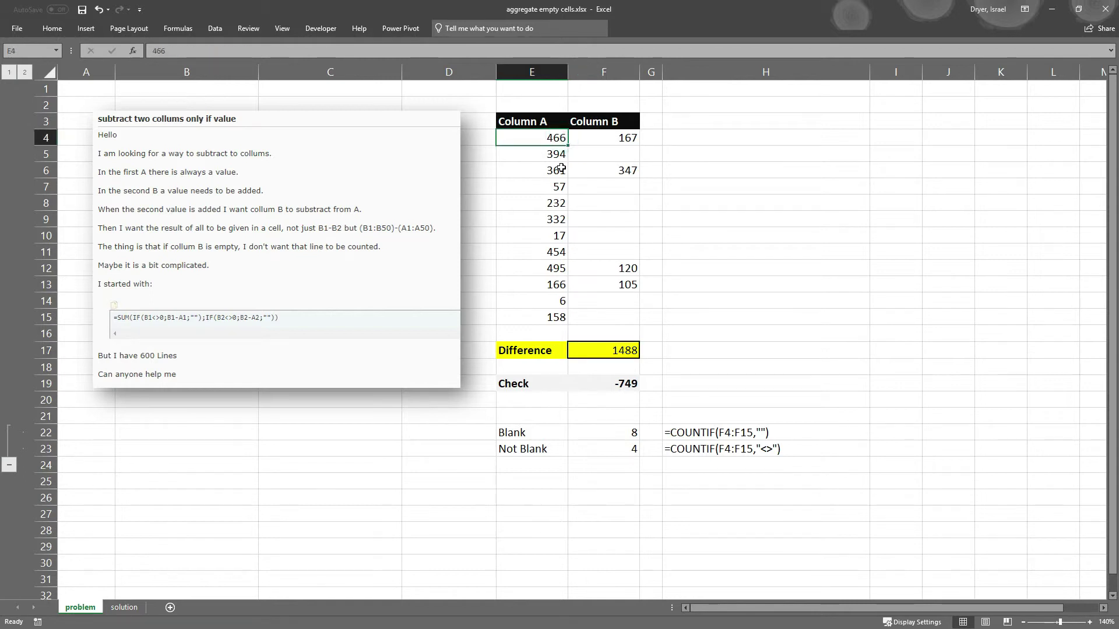
left_click(560, 170, "ctrl")
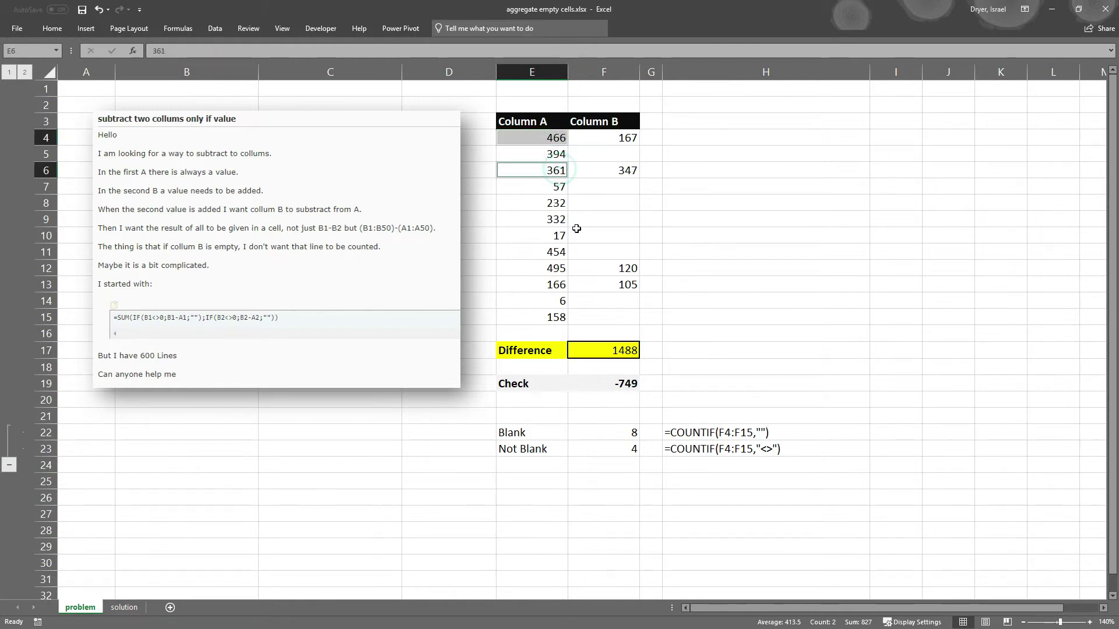
left_click(554, 269, "ctrl")
left_click(553, 283, "ctrl")
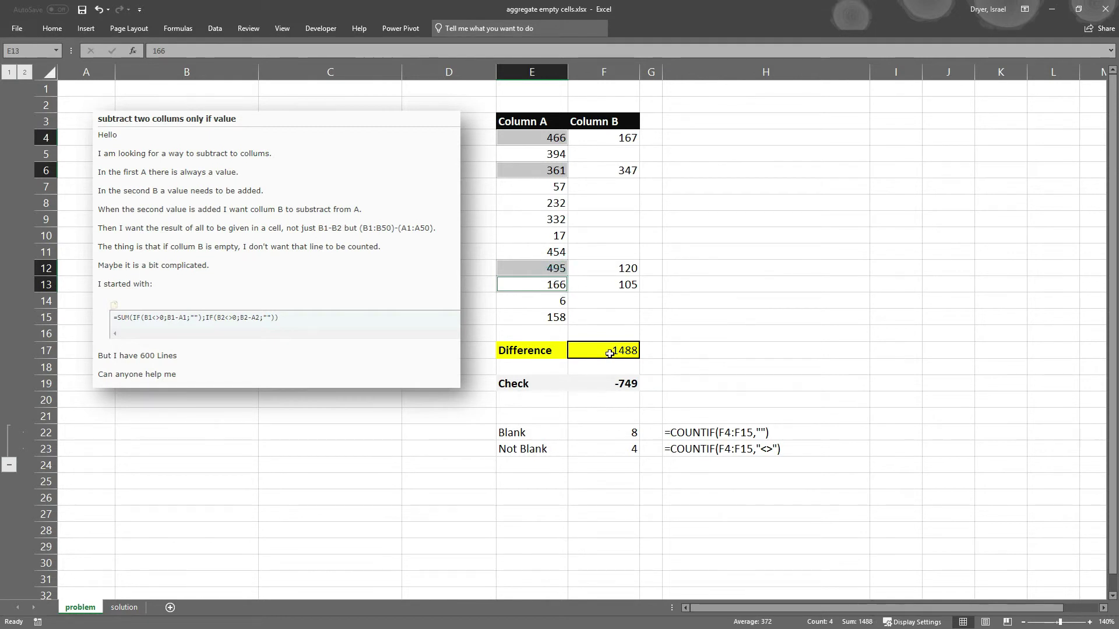
left_click(674, 342)
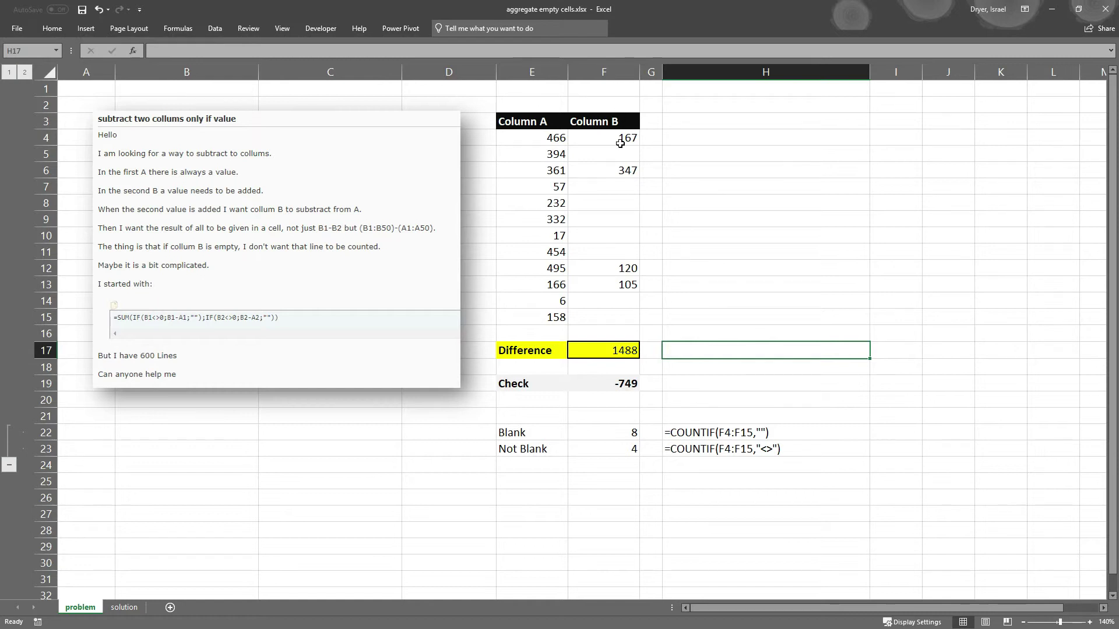
left_click_drag(620, 143, 633, 287)
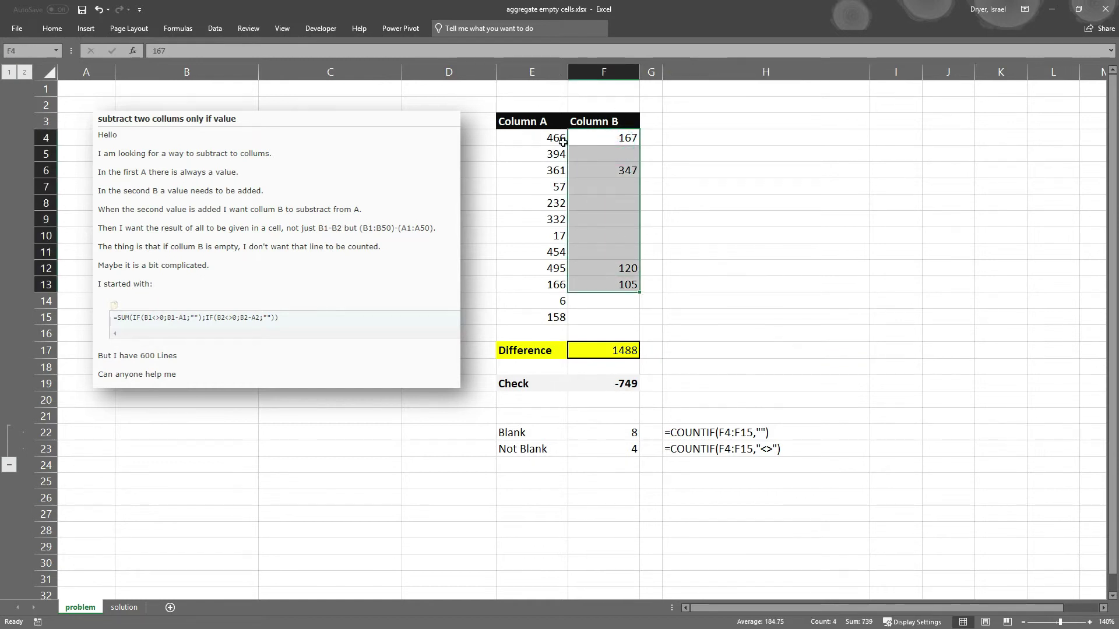
left_click(591, 349)
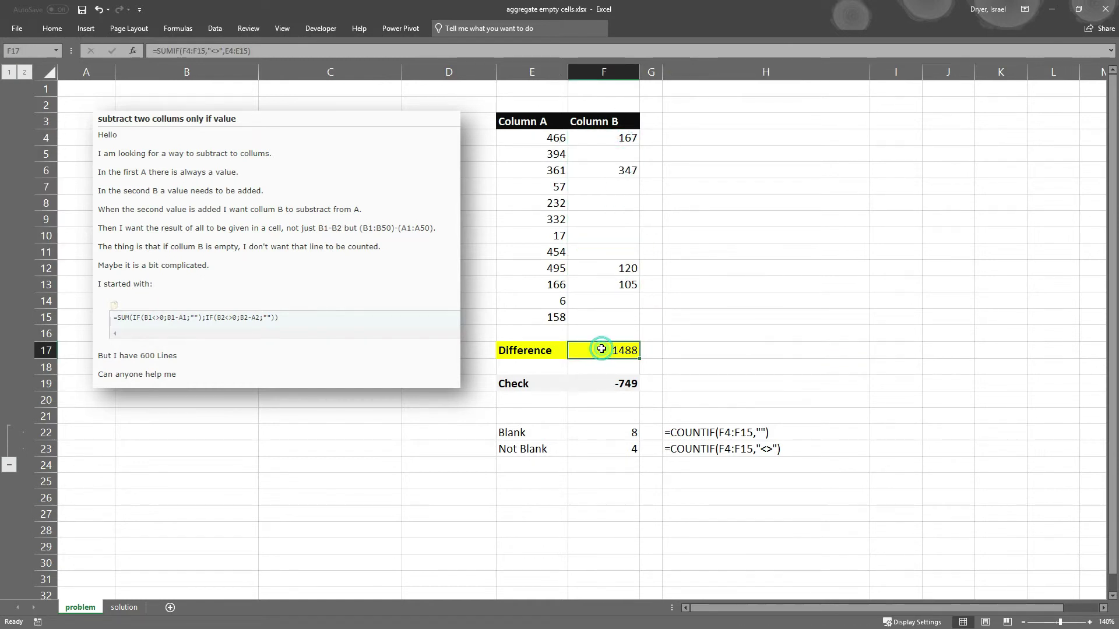
Prefix F17's formula with SUM(F4:F15)- so it returns -749.
left_click(157, 51)
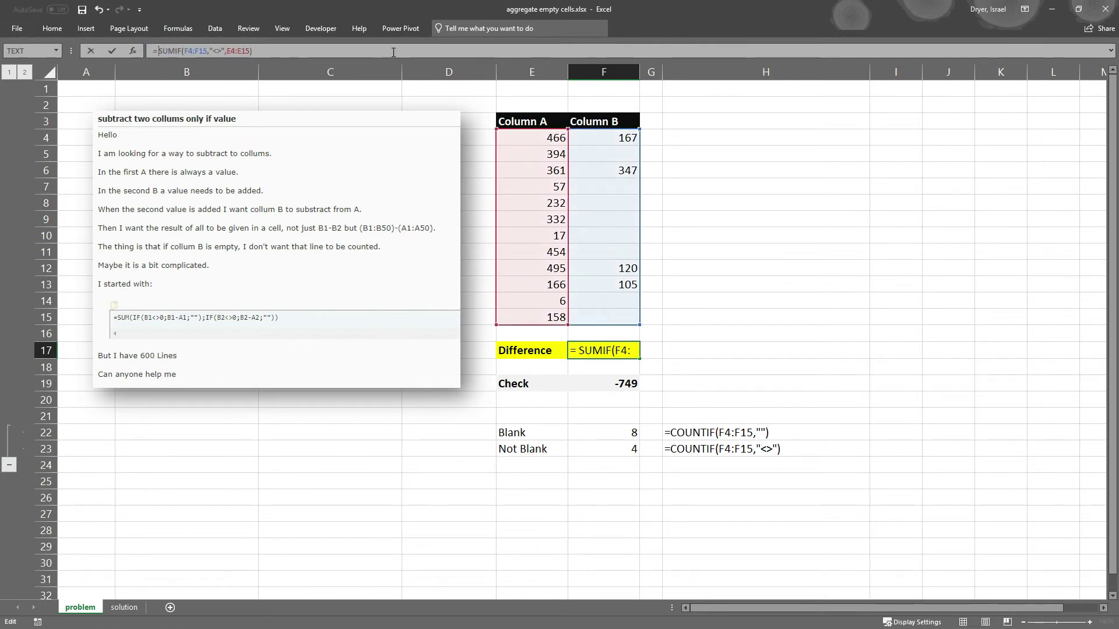
type("SUM(")
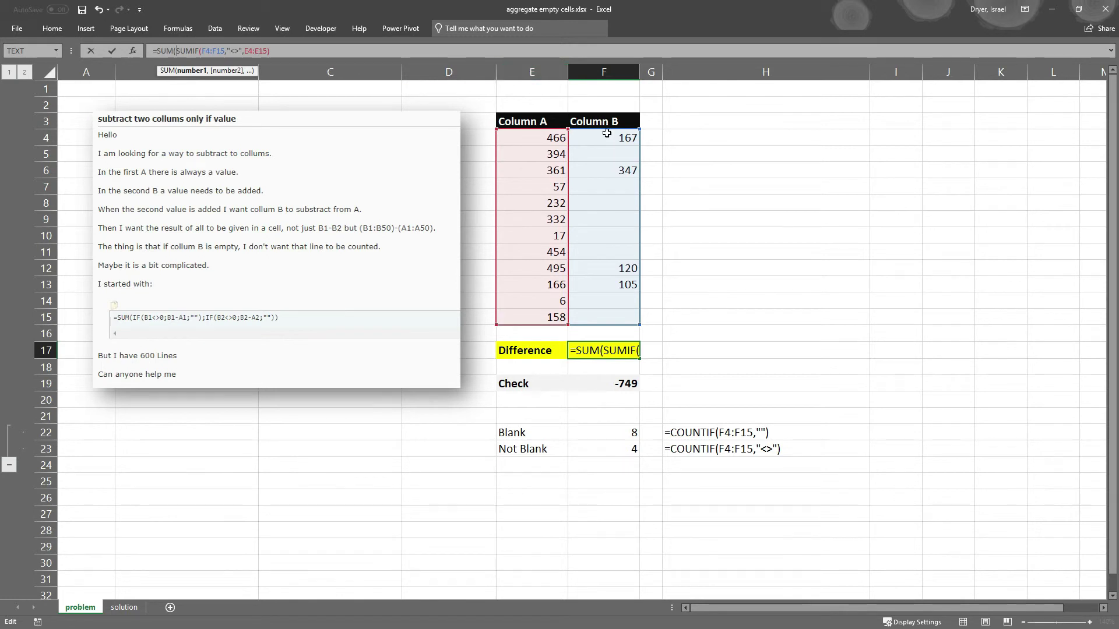
left_click_drag(583, 138, 607, 317)
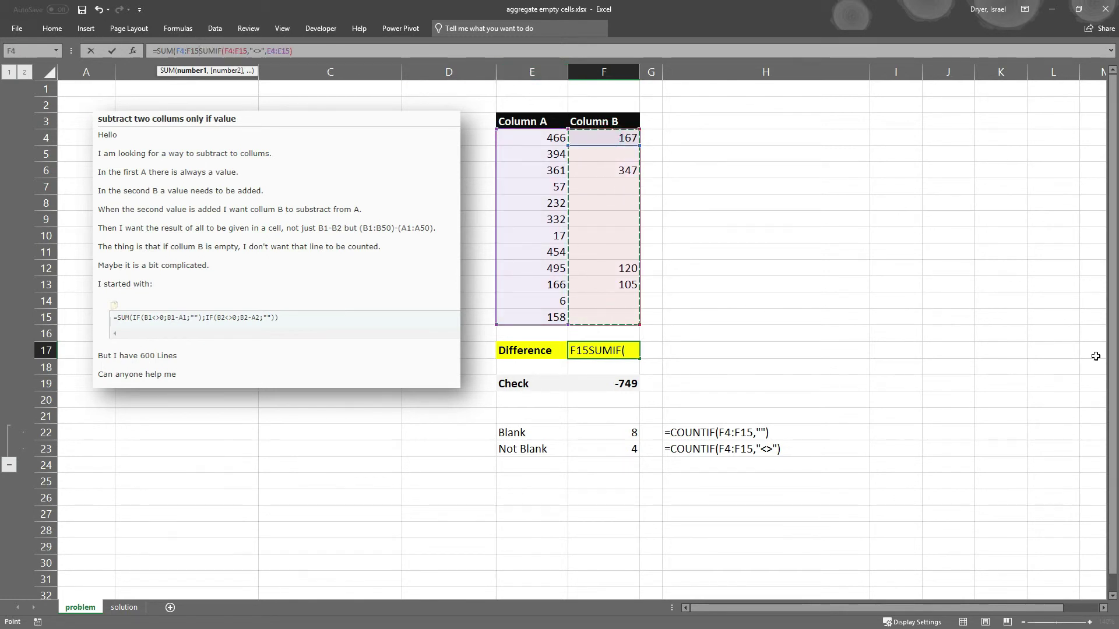
type(")-")
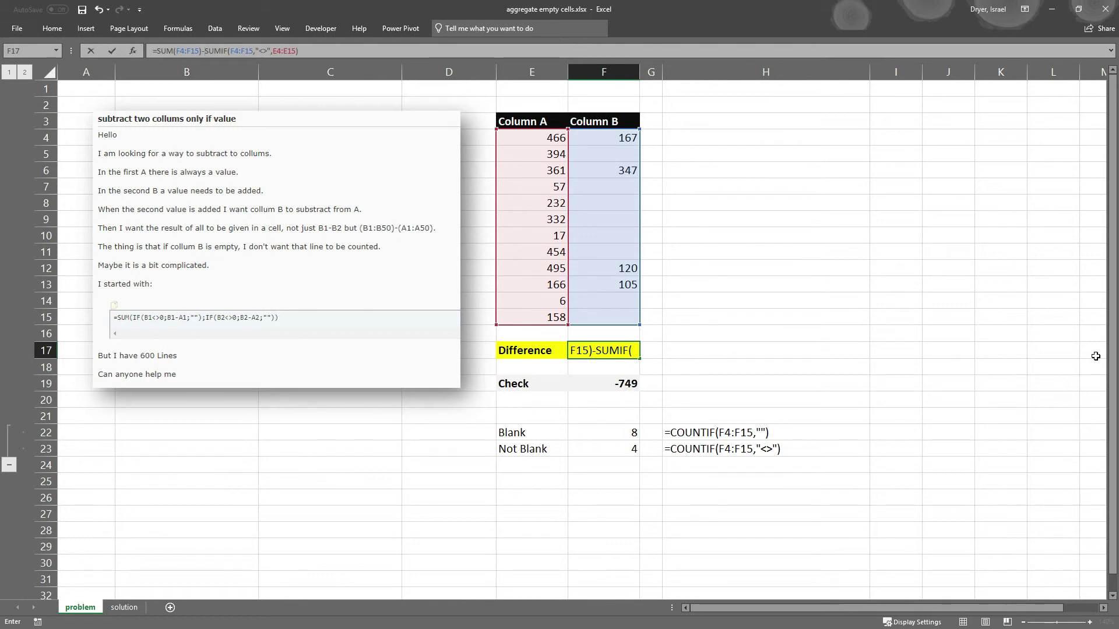
key("Return")
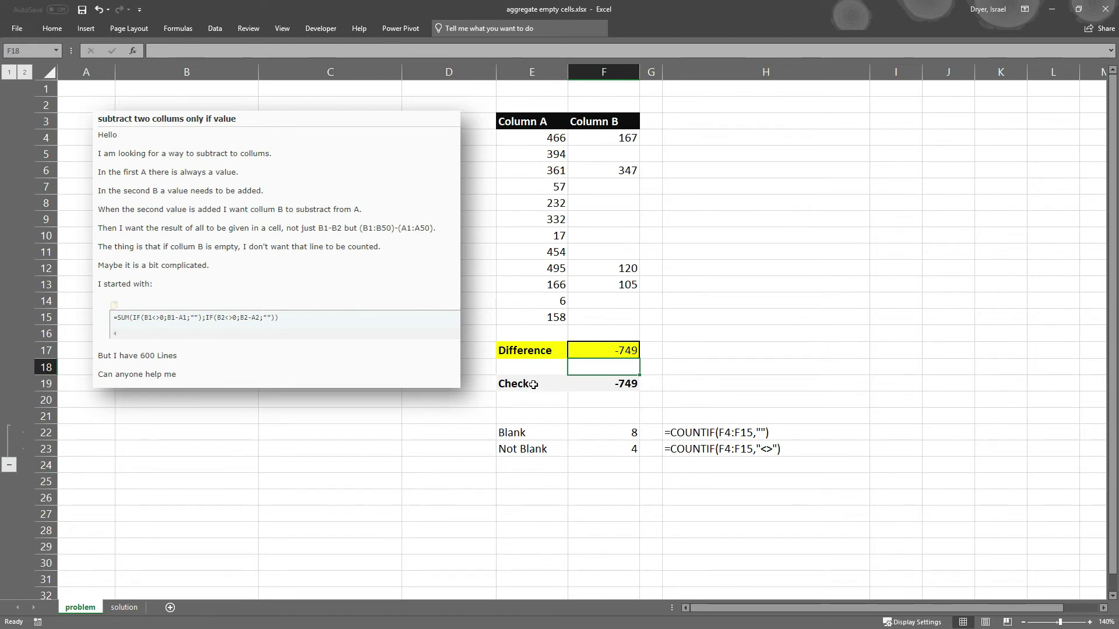
left_click_drag(530, 384, 572, 383)
left_click(611, 386)
double_click(611, 386)
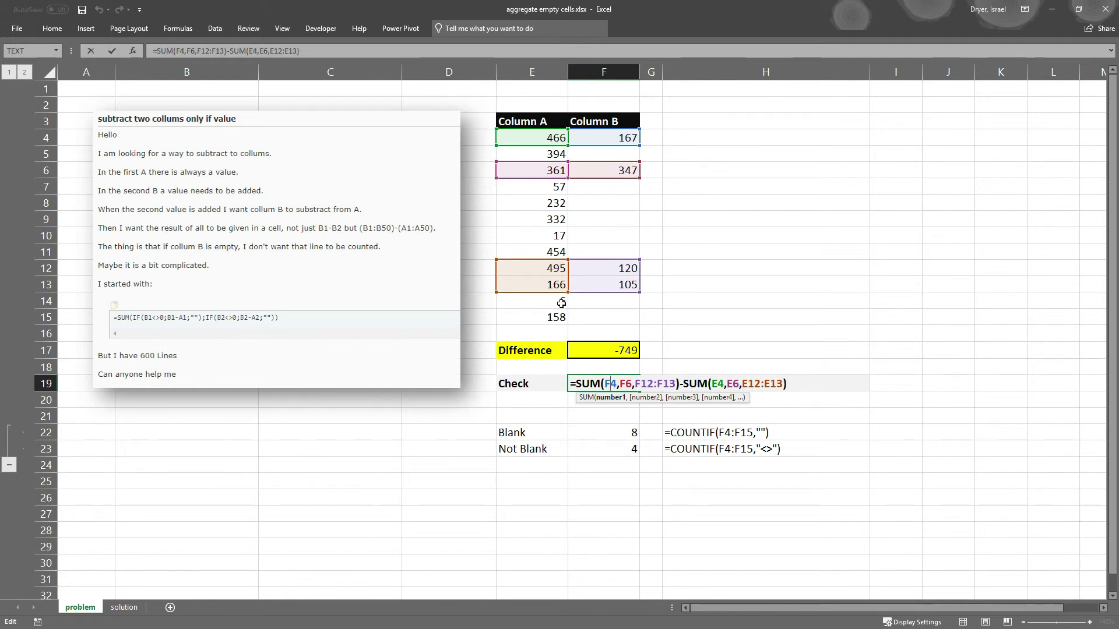
key("Escape")
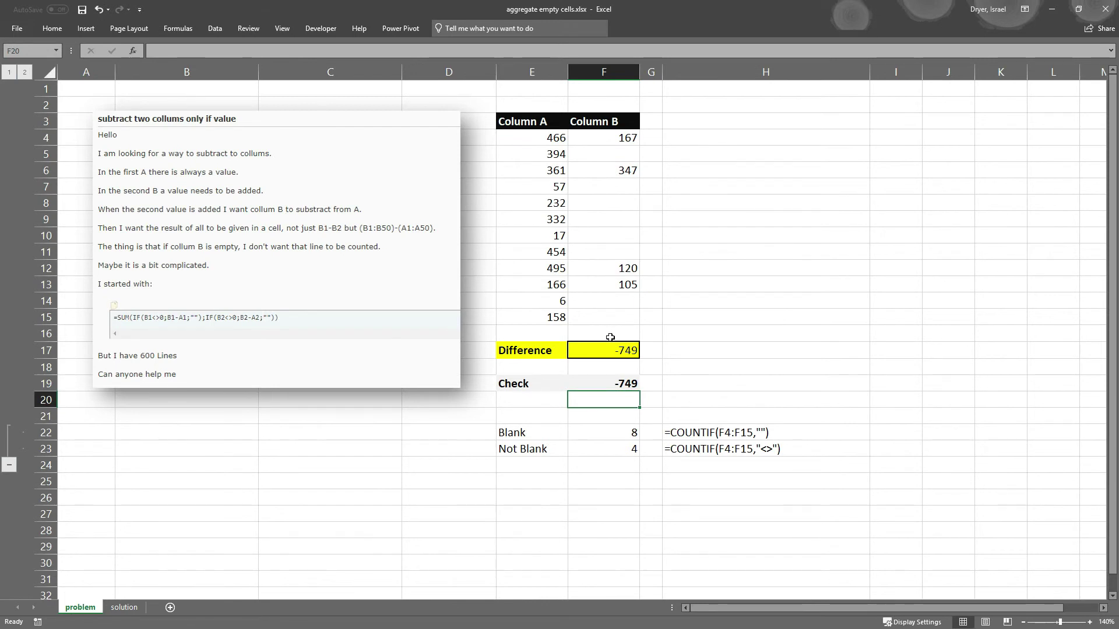
left_click(624, 382)
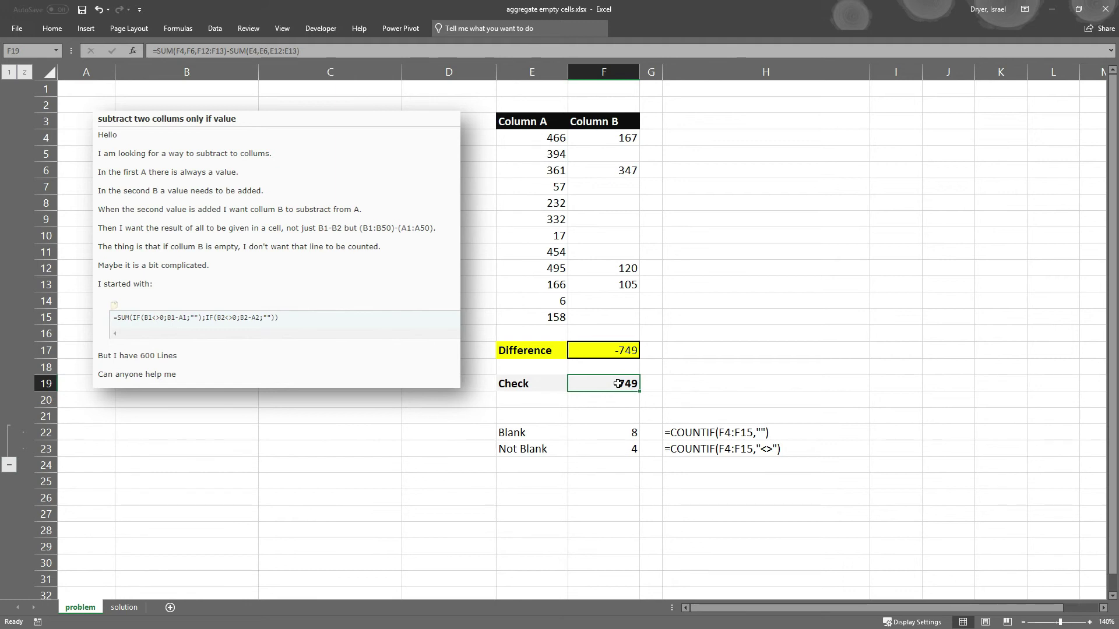
left_click(532, 432)
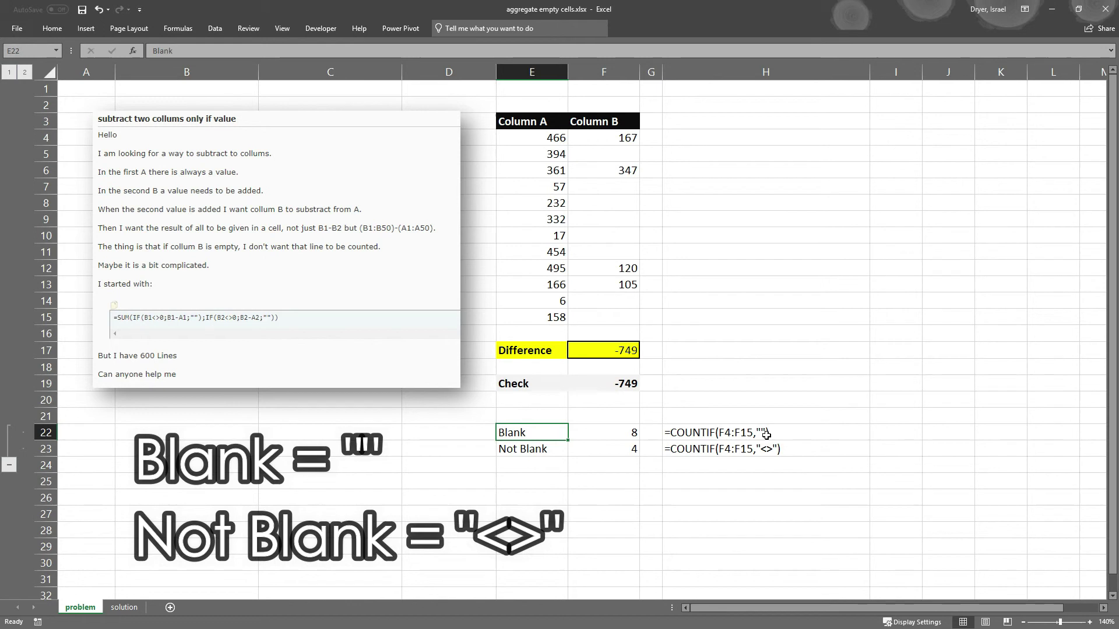
left_click(541, 449)
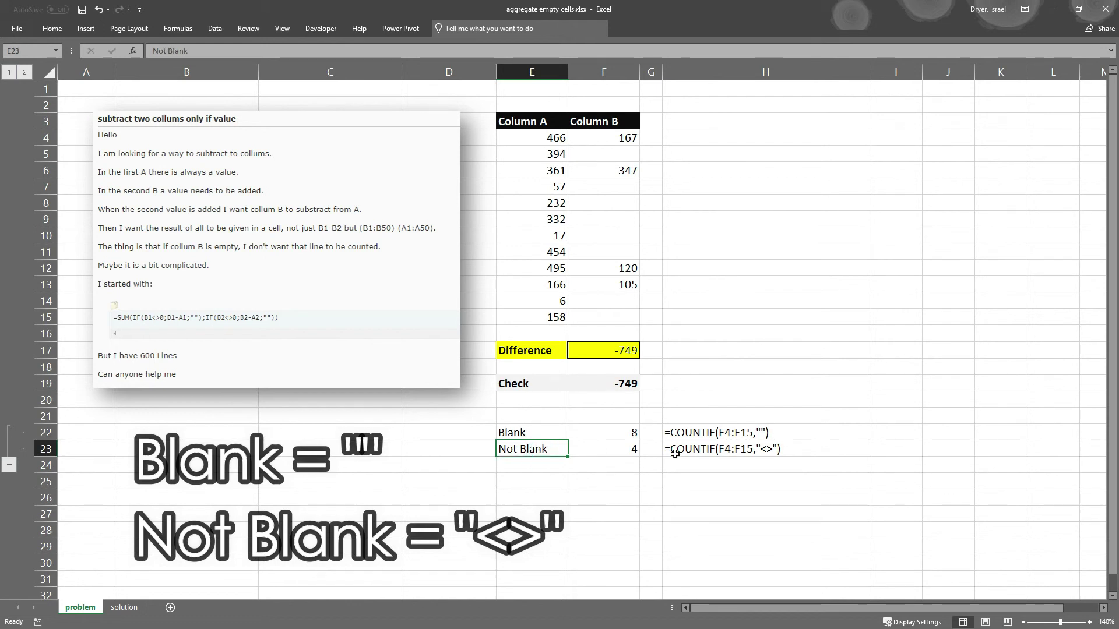